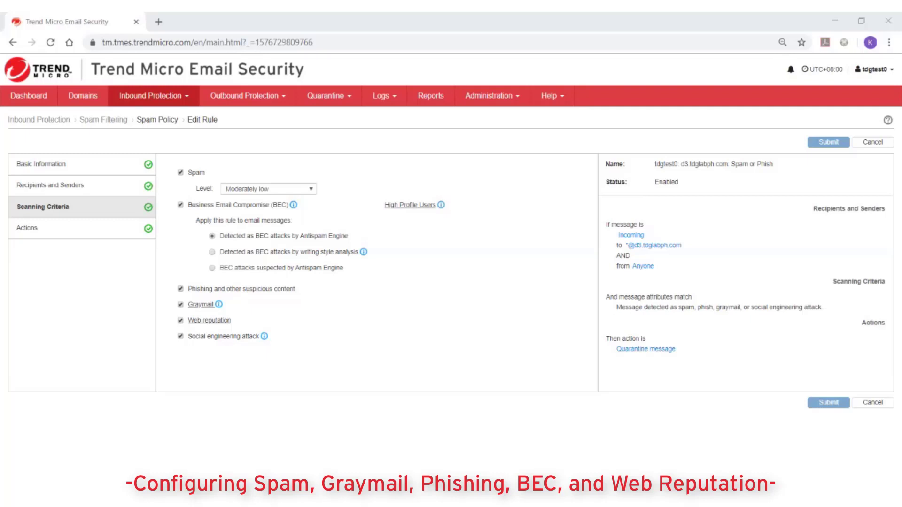
# Go to Inbound Protection's Spam Policy list showing the four d3.tdglabph.com rules
pyautogui.click(116, 96)
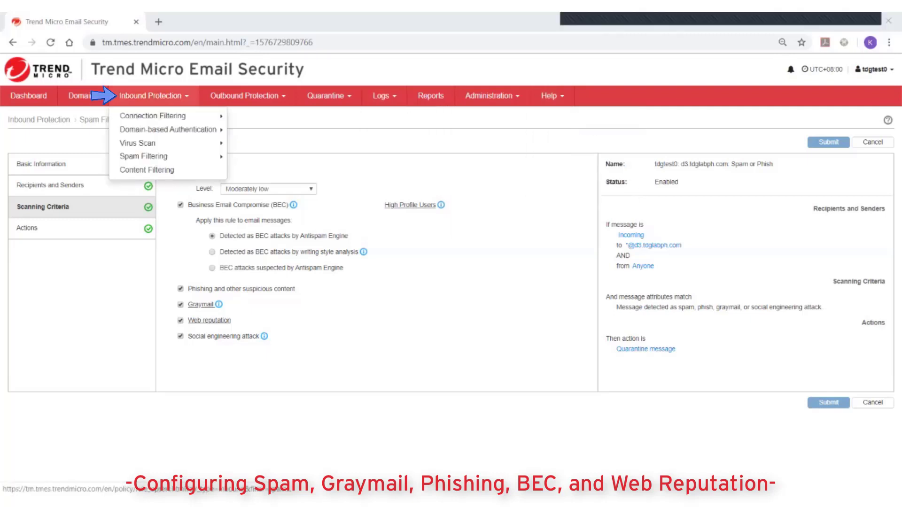
pyautogui.click(207, 96)
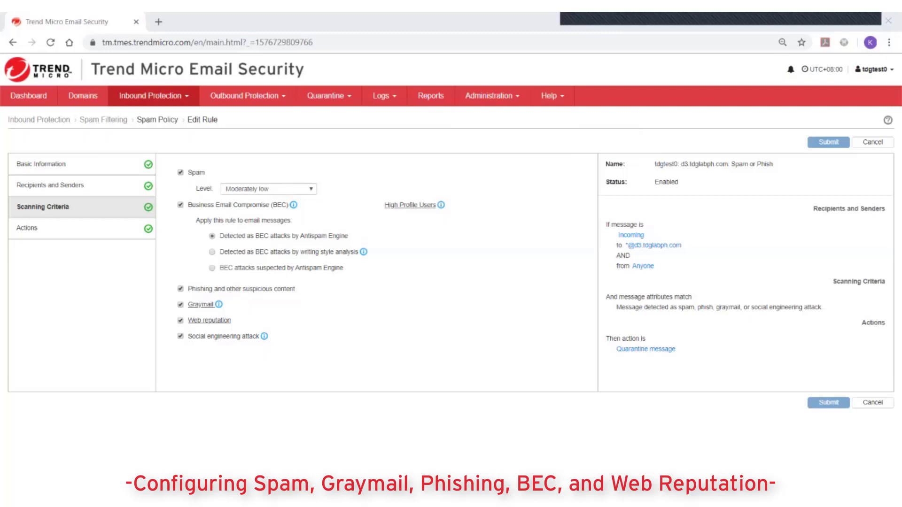
pyautogui.click(116, 95)
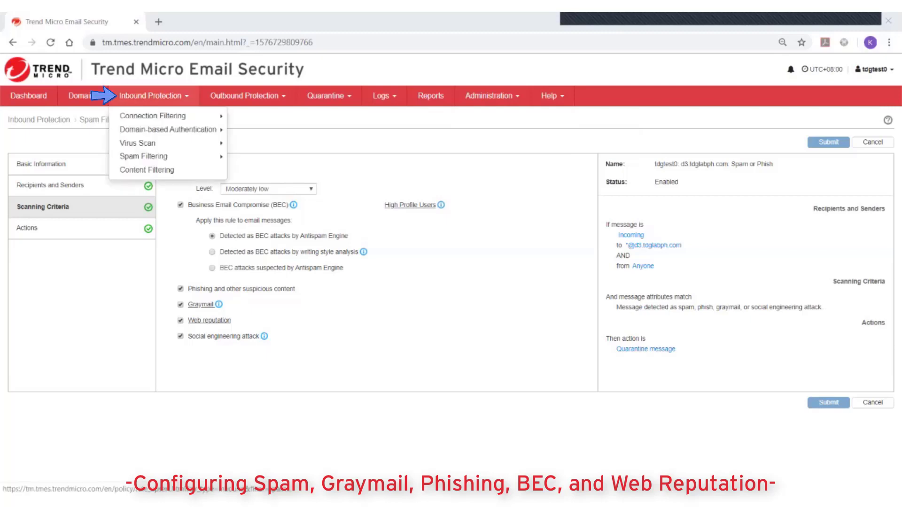
pyautogui.moveTo(143, 155)
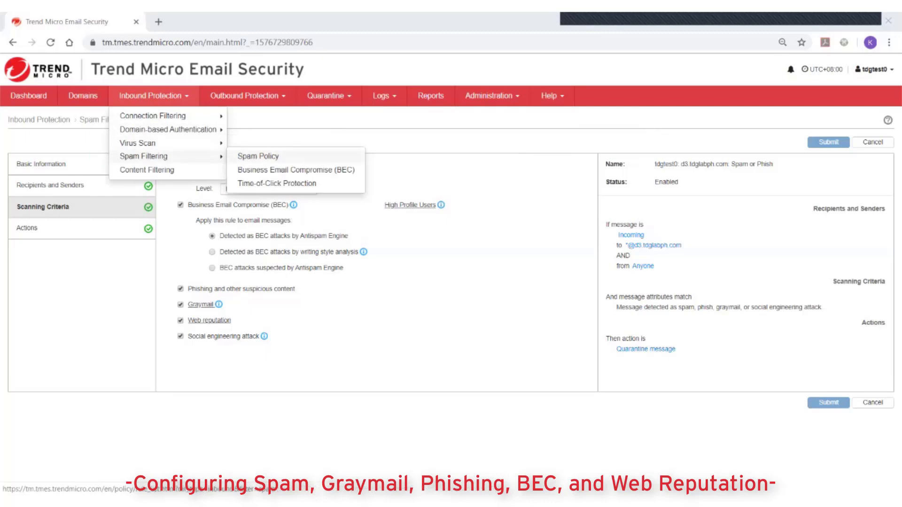
pyautogui.click(249, 156)
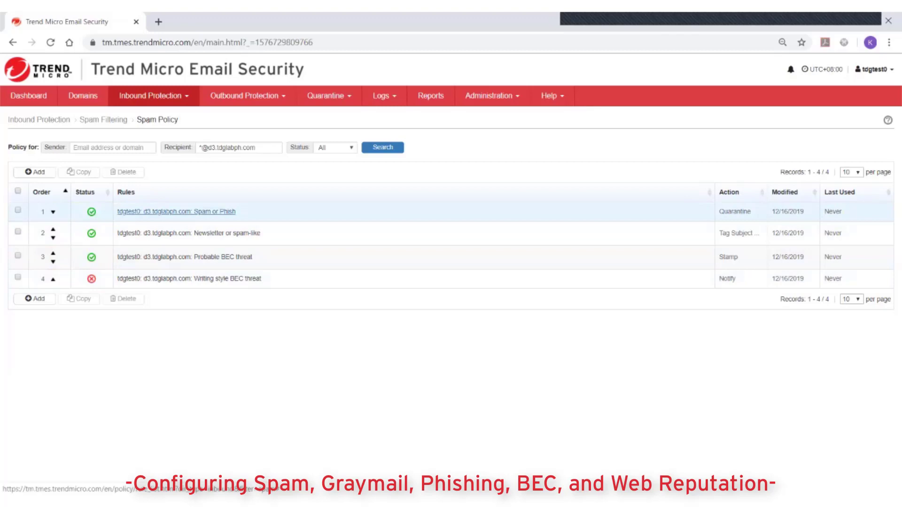
# Open the Spam or Phish rule in Edit Rule
pyautogui.click(176, 211)
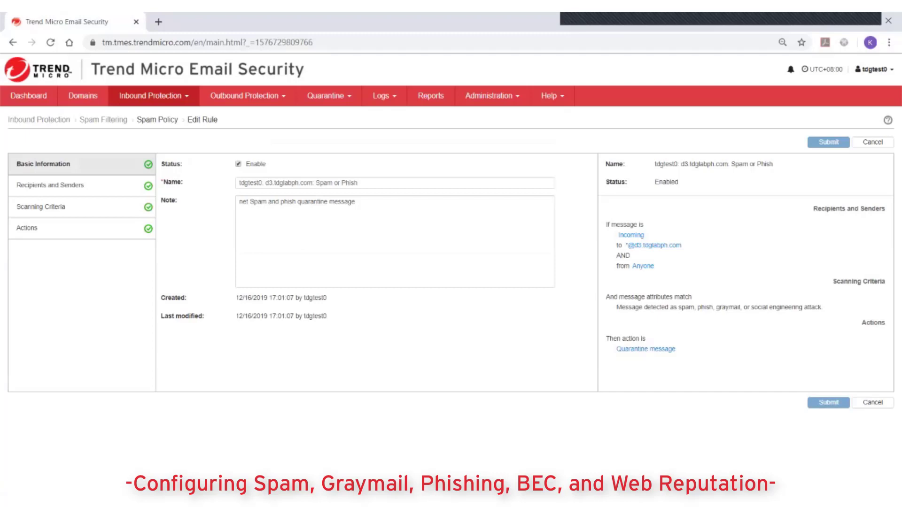
pyautogui.click(50, 185)
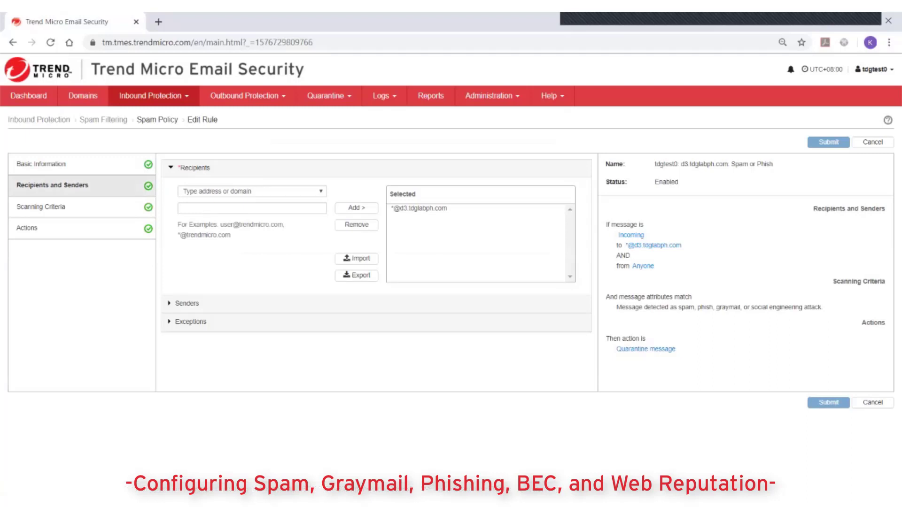
pyautogui.click(252, 192)
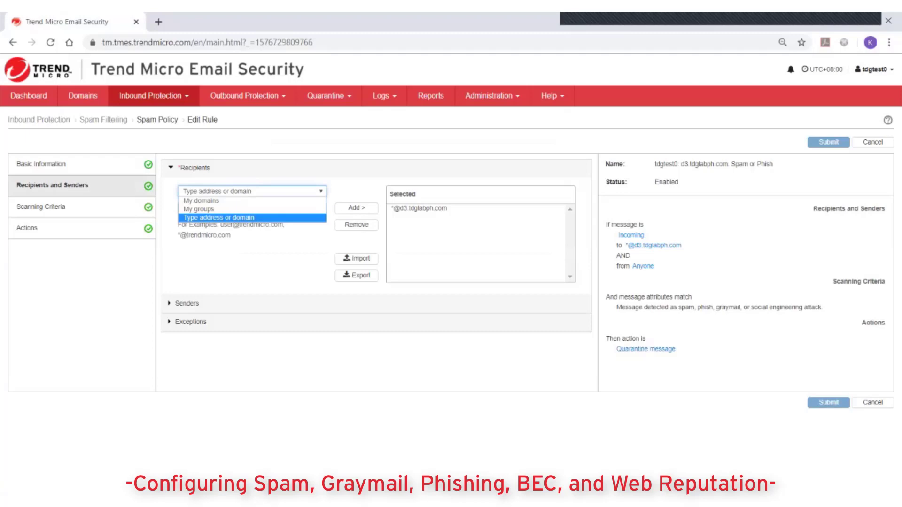
pyautogui.press('Return')
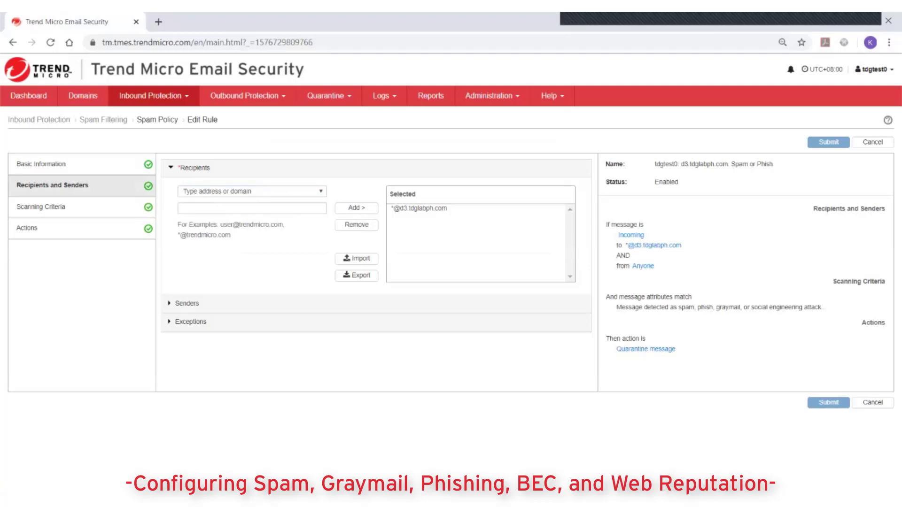
pyautogui.click(187, 303)
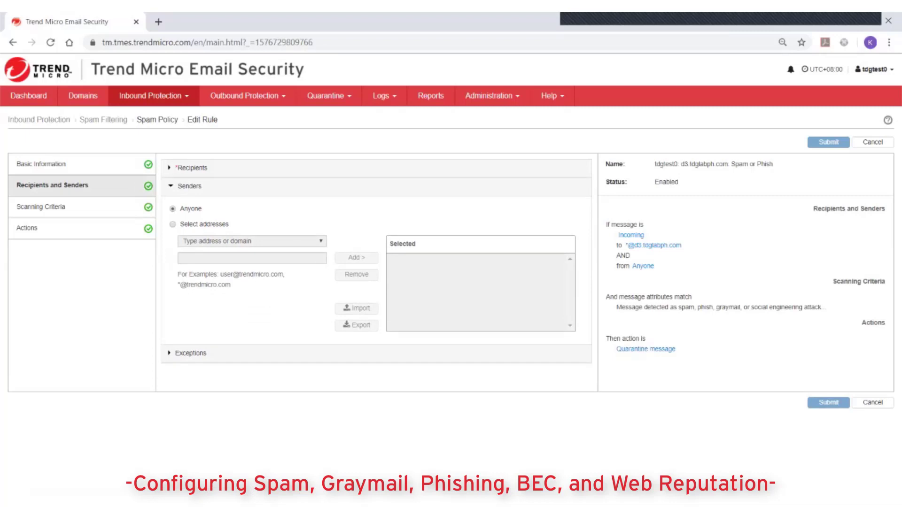
pyautogui.click(190, 353)
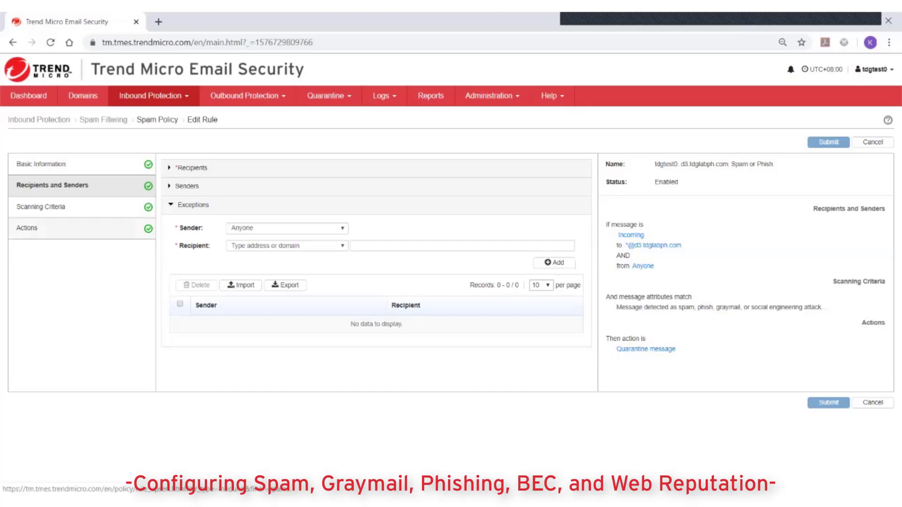
# Review the rule's Intercept, Modify and Monitor actions, then return to Scanning Criteria
pyautogui.click(27, 228)
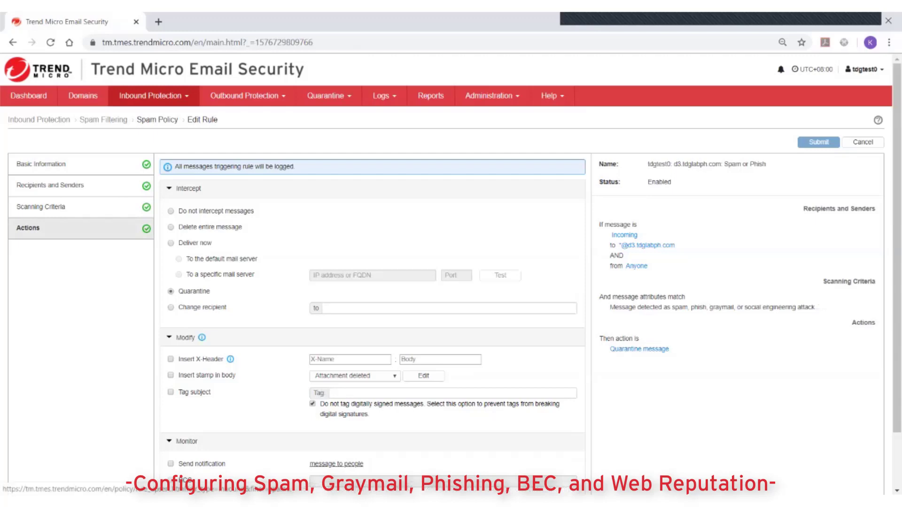
pyautogui.scroll(-2, 451, 281)
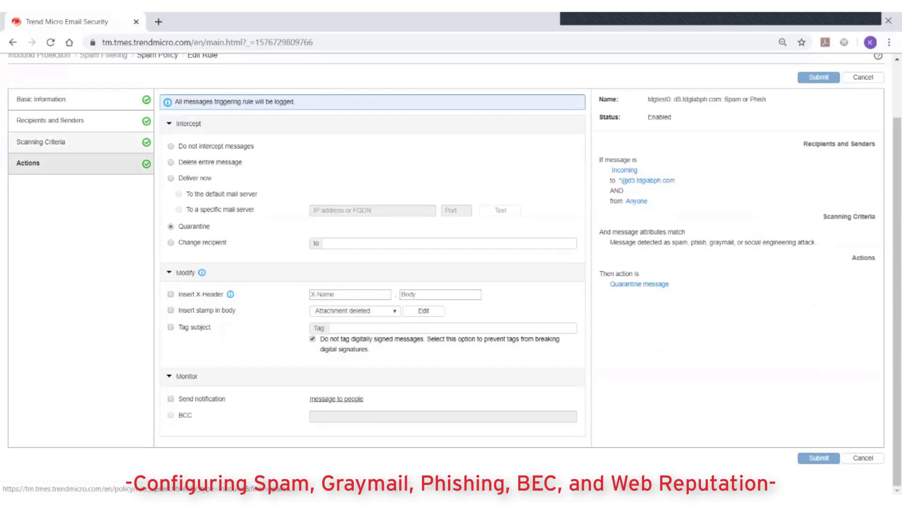
pyautogui.click(40, 141)
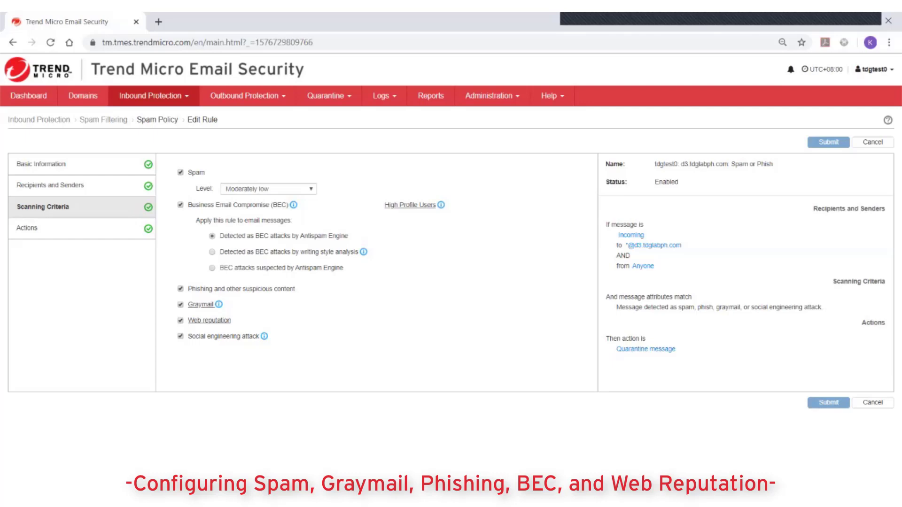
pyautogui.click(268, 188)
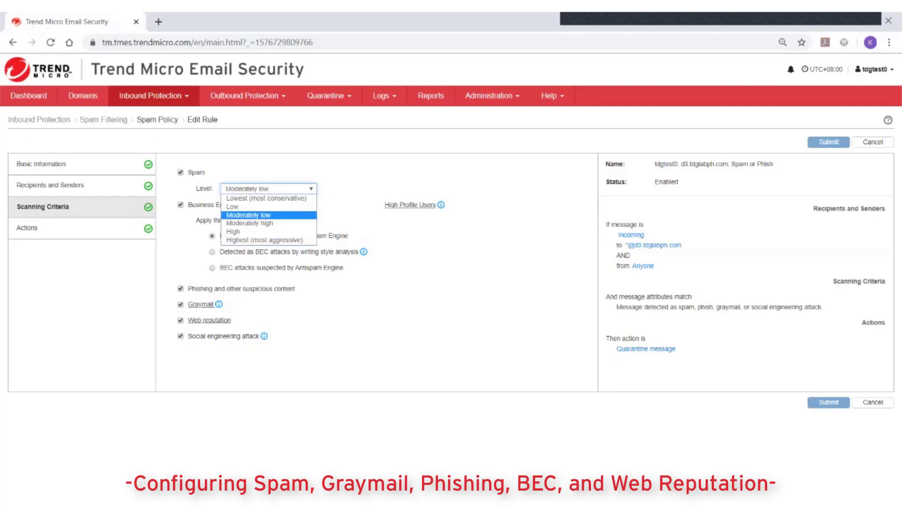
pyautogui.press('Return')
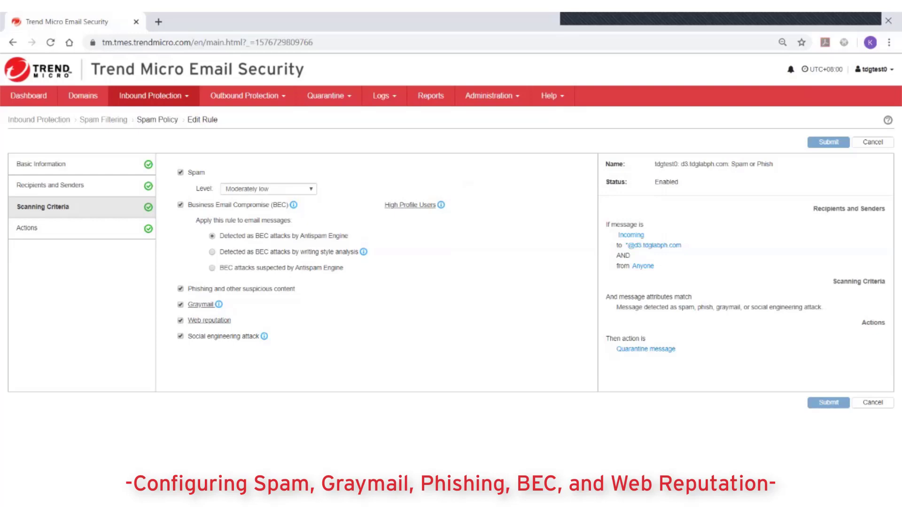
# Set BEC high profile users to 'Synchronize users from directory server' and go back to the policy
pyautogui.click(410, 205)
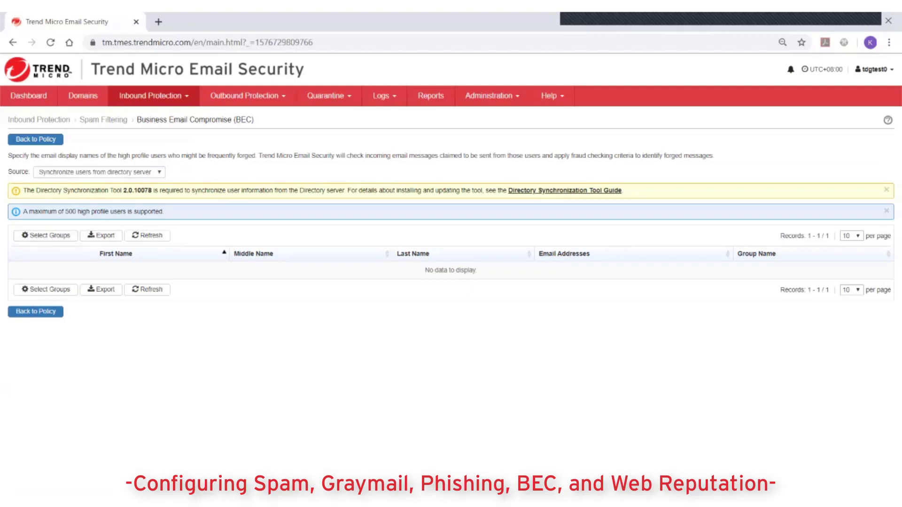
pyautogui.click(98, 172)
pyautogui.click(51, 182)
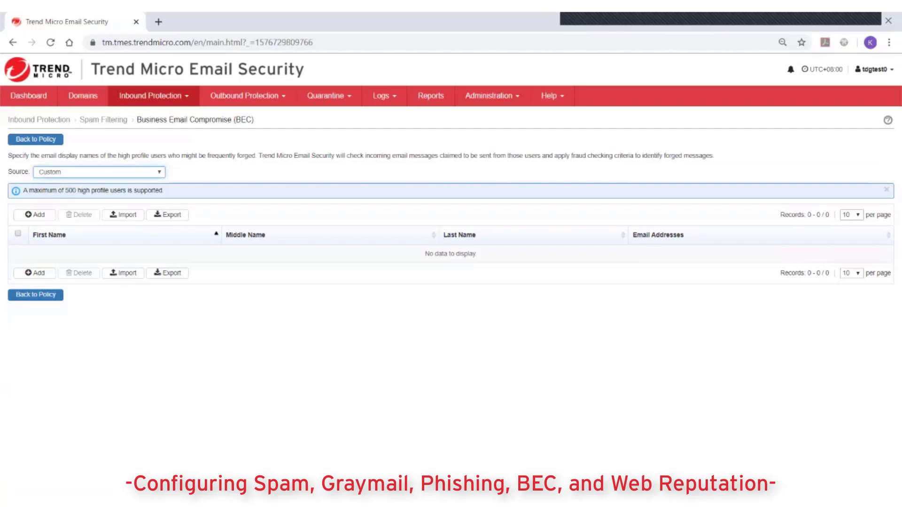
pyautogui.click(99, 172)
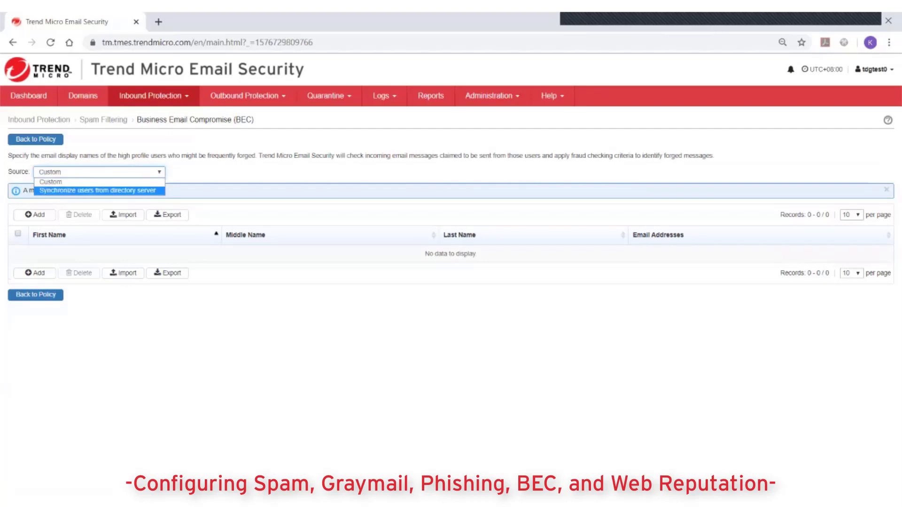
pyautogui.click(97, 190)
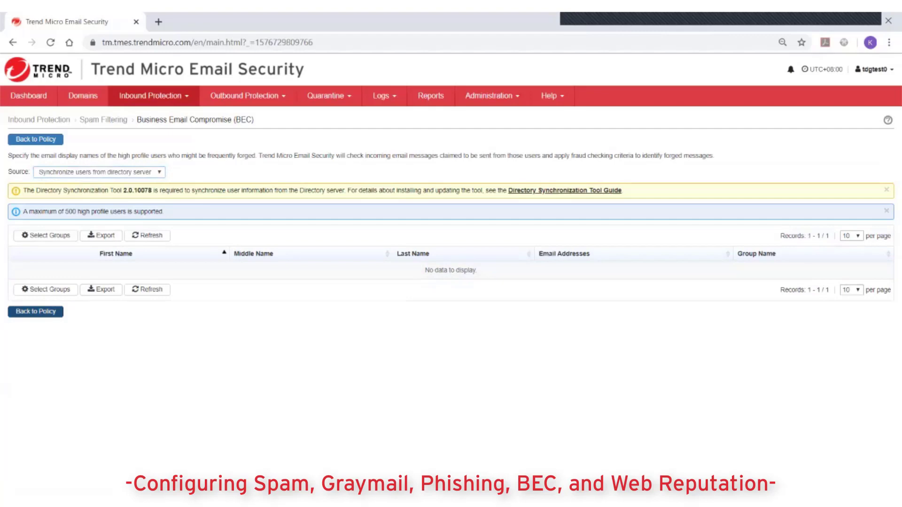
pyautogui.click(35, 312)
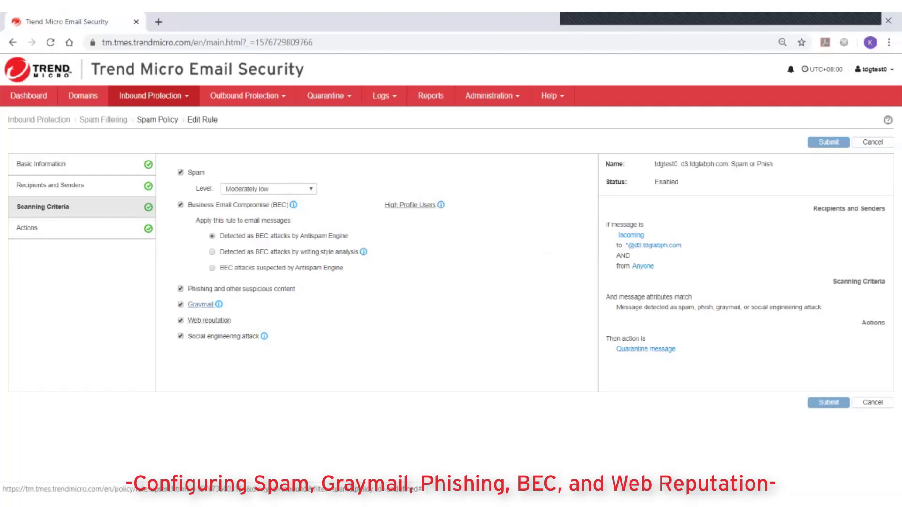
pyautogui.click(201, 305)
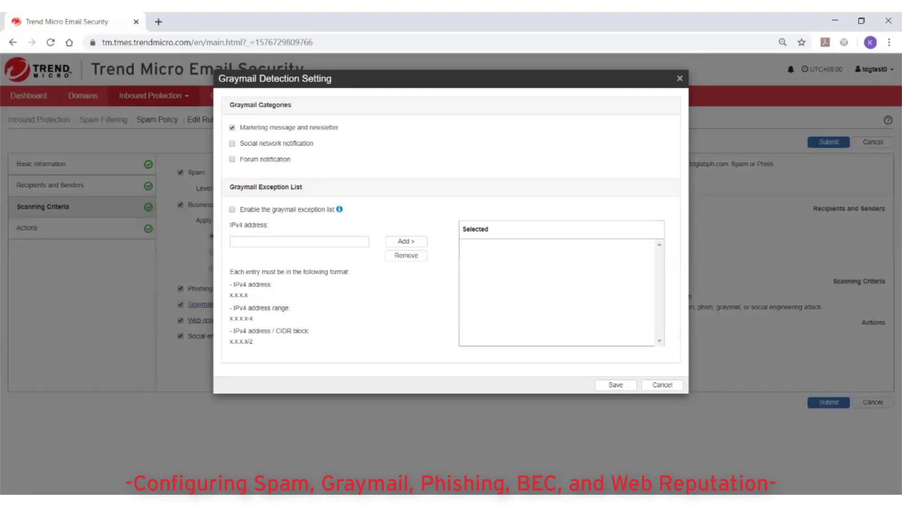
pyautogui.press('Escape')
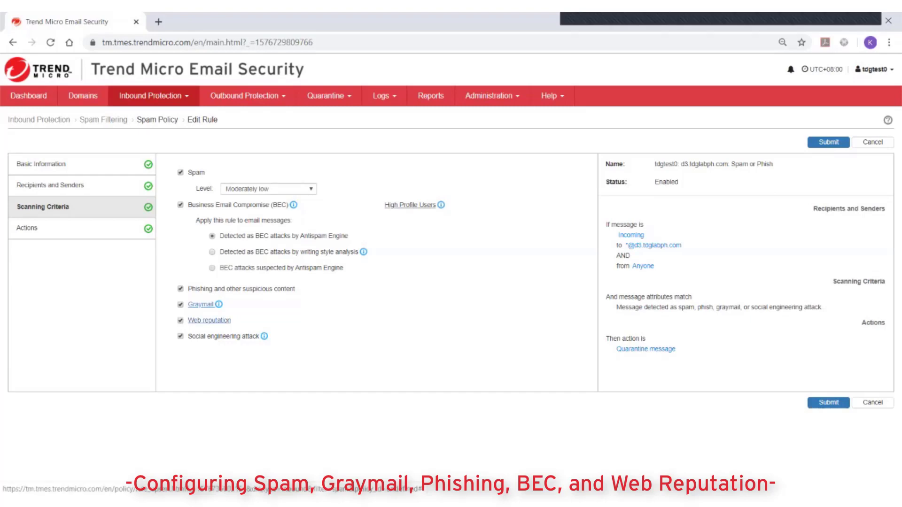
# Open the web reputation settings and keep the security level at Moderately high
pyautogui.click(209, 321)
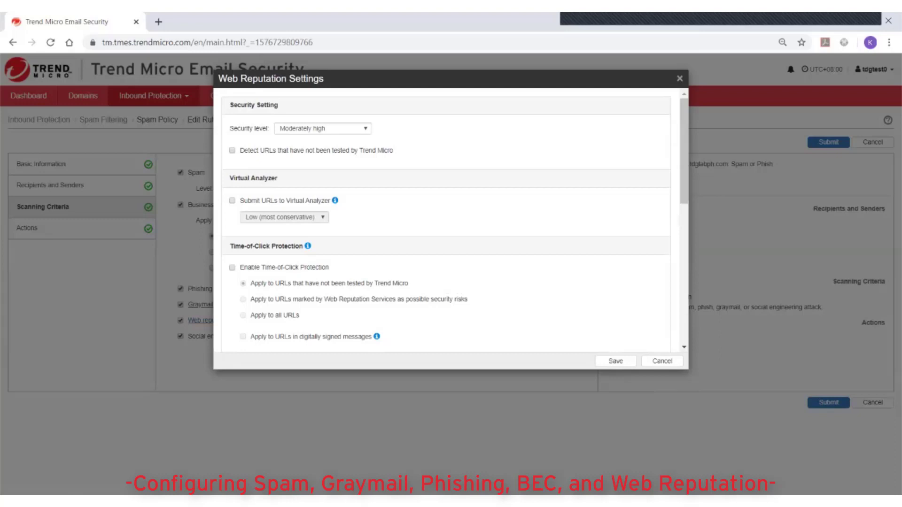
pyautogui.hotkey('alt', 'Down')
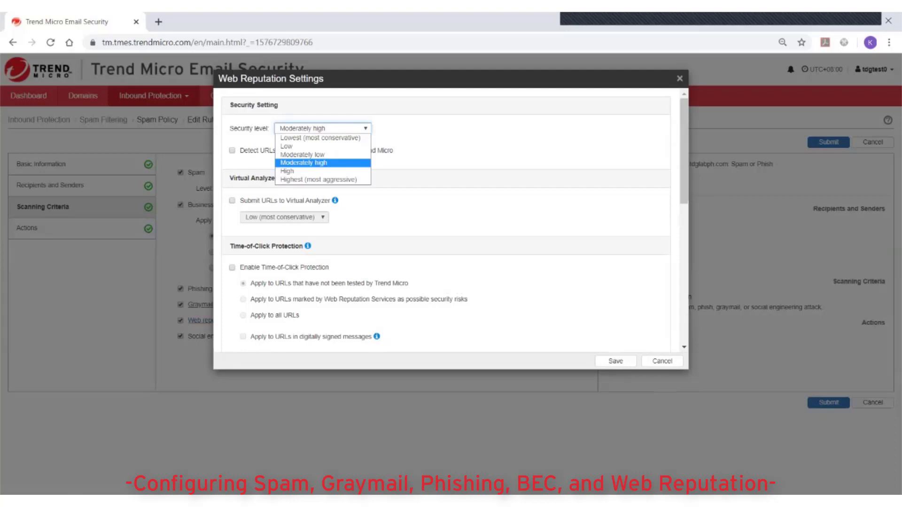
pyautogui.press('Return')
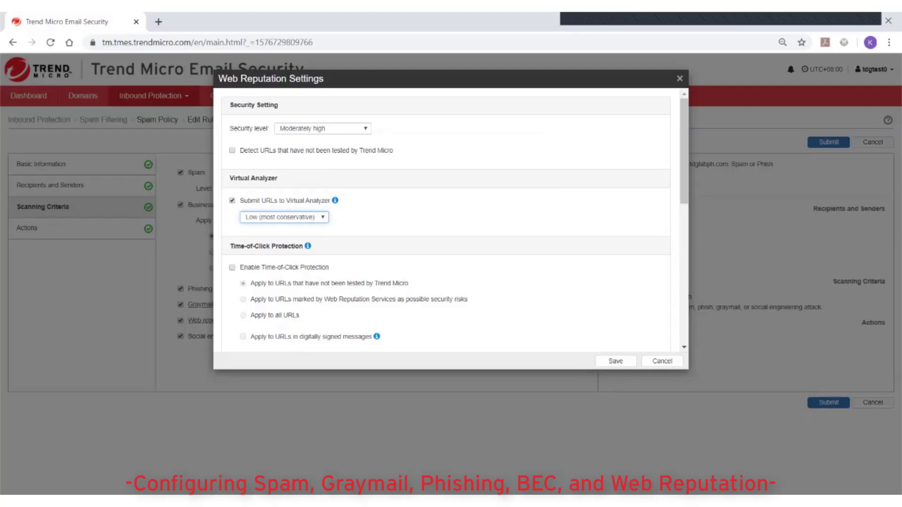
# Turn on Time-of-Click Protection for URLs not yet tested by Trend Micro
pyautogui.scroll(-2, 445, 221)
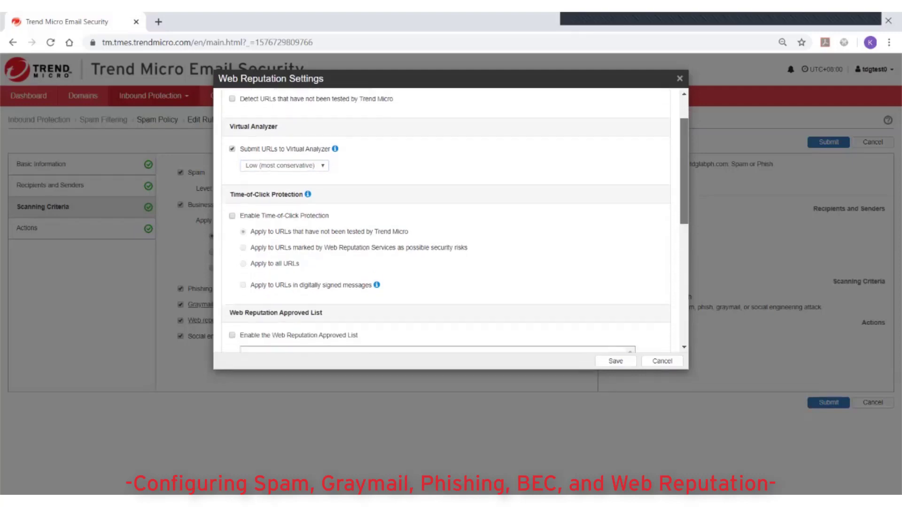
pyautogui.scroll(-1, 445, 221)
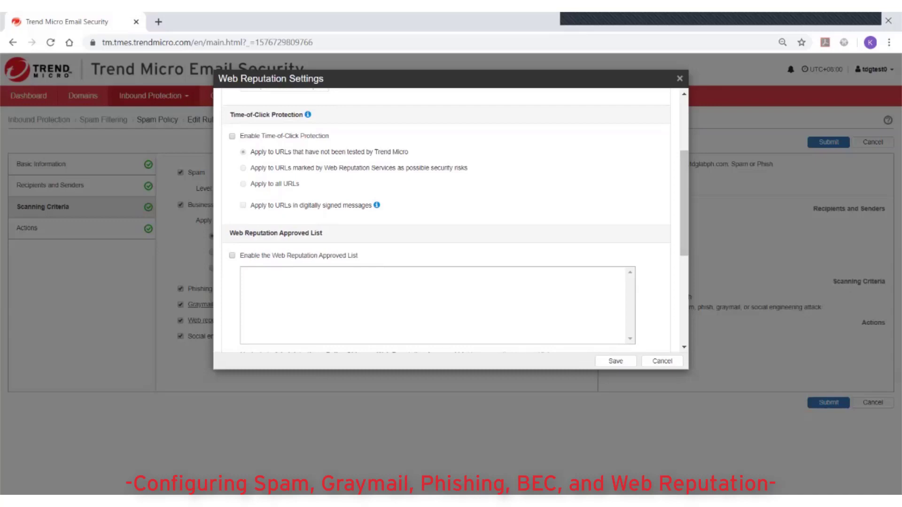
pyautogui.click(231, 137)
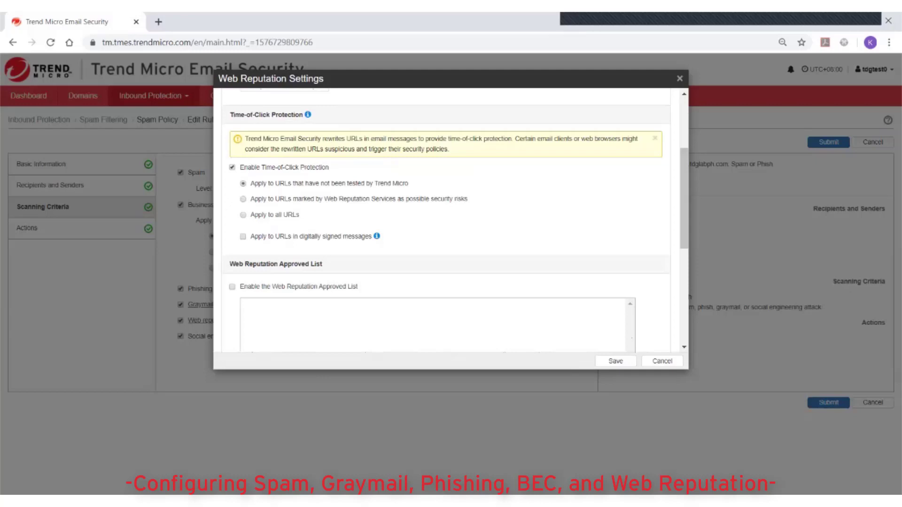
pyautogui.scroll(-5, 451, 221)
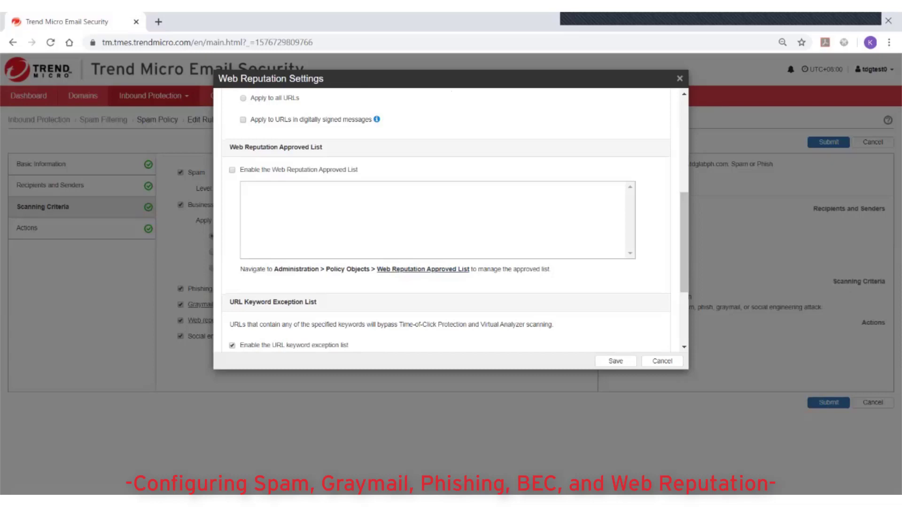
pyautogui.scroll(-3, 451, 221)
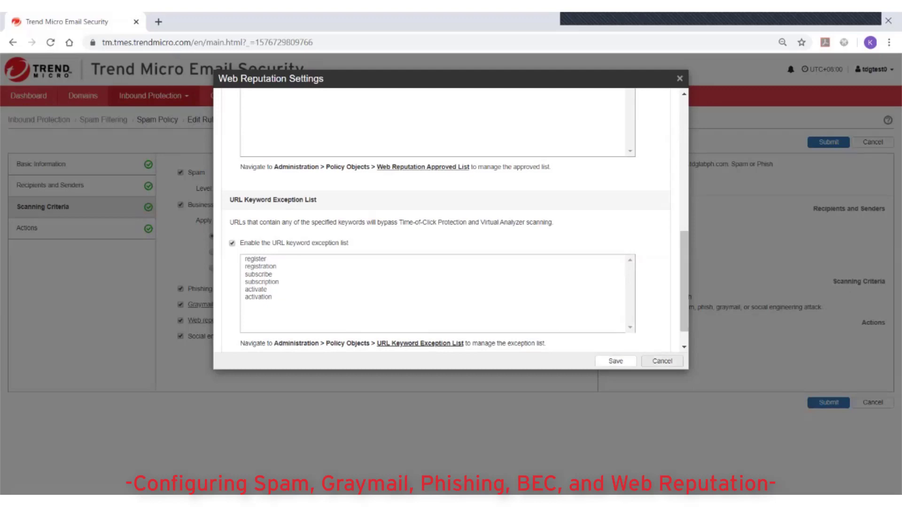
# Close the Web Reputation Settings dialog and submit the Spam or Phish rule
pyautogui.click(662, 361)
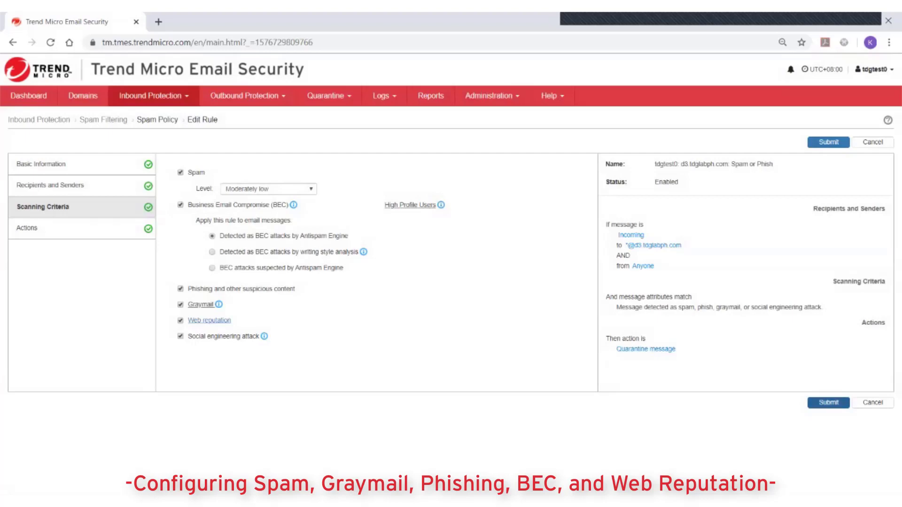
pyautogui.click(828, 402)
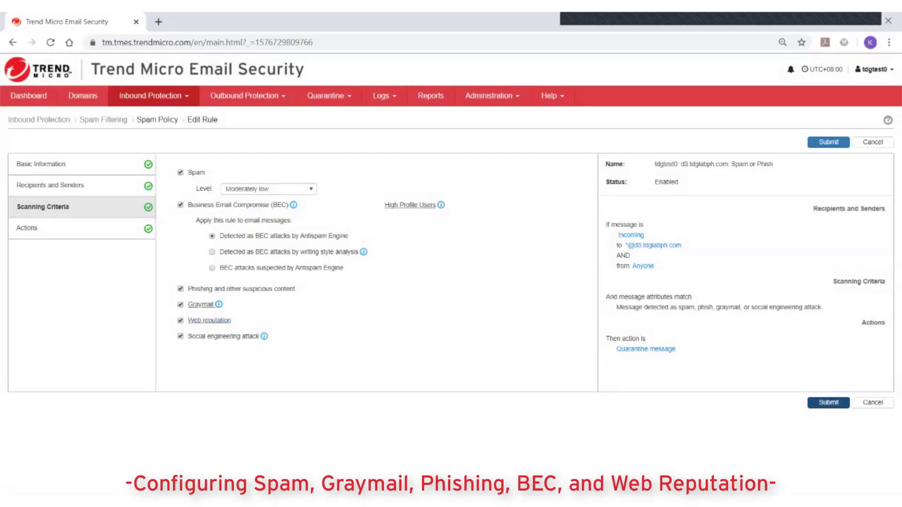